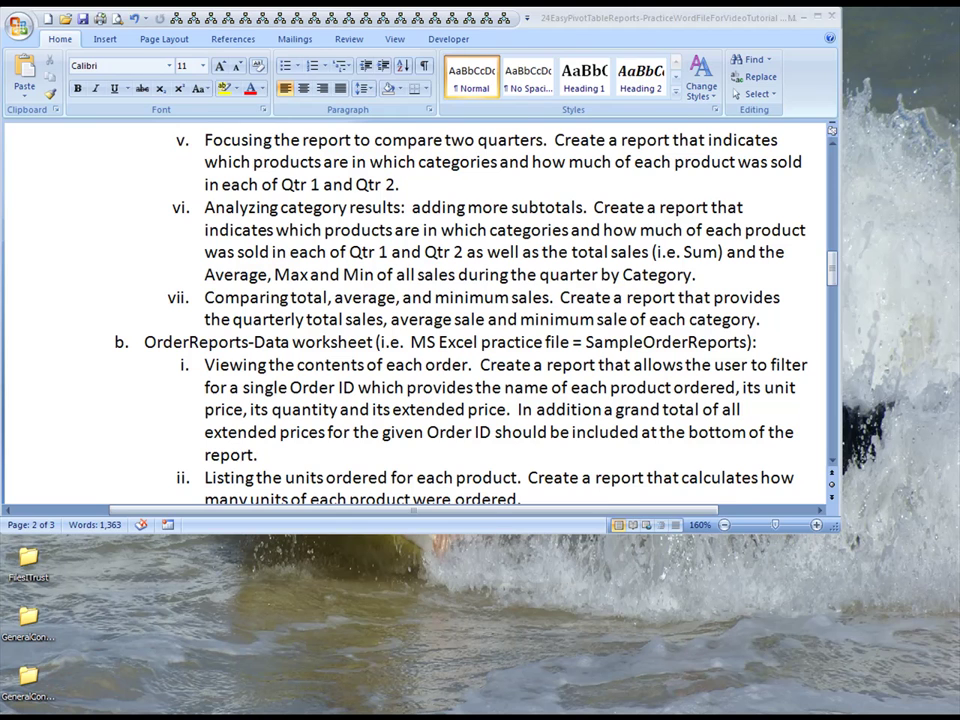
Switch to the Excel practice workbook and create a PivotTable on a new worksheet from ProductSales-Data range A1:D287
key("alt+Tab")
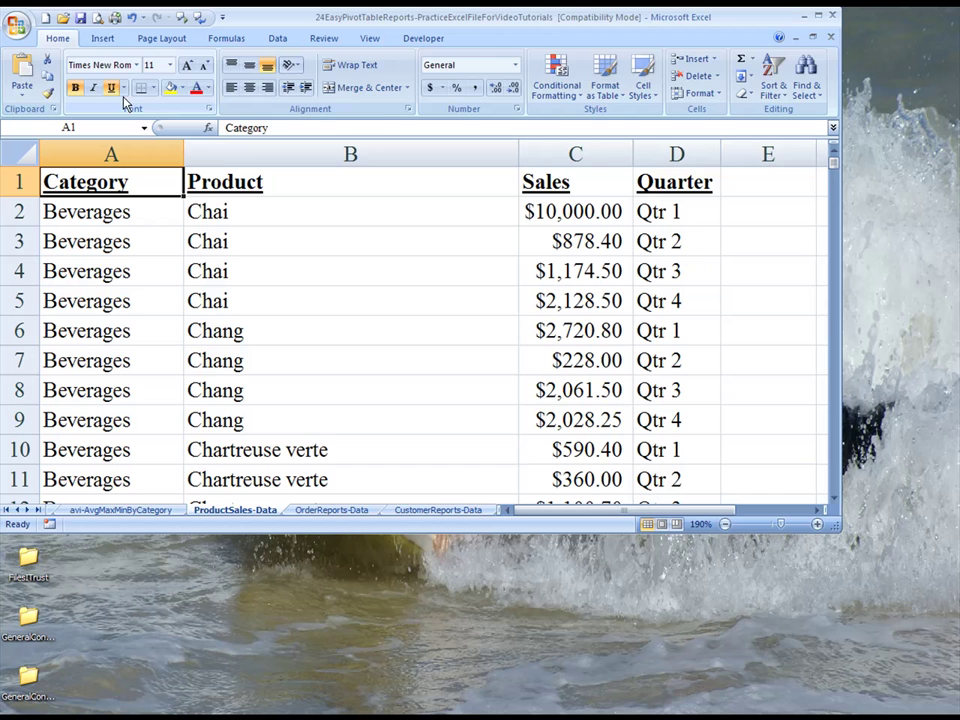
left_click(113, 38)
left_click(27, 75)
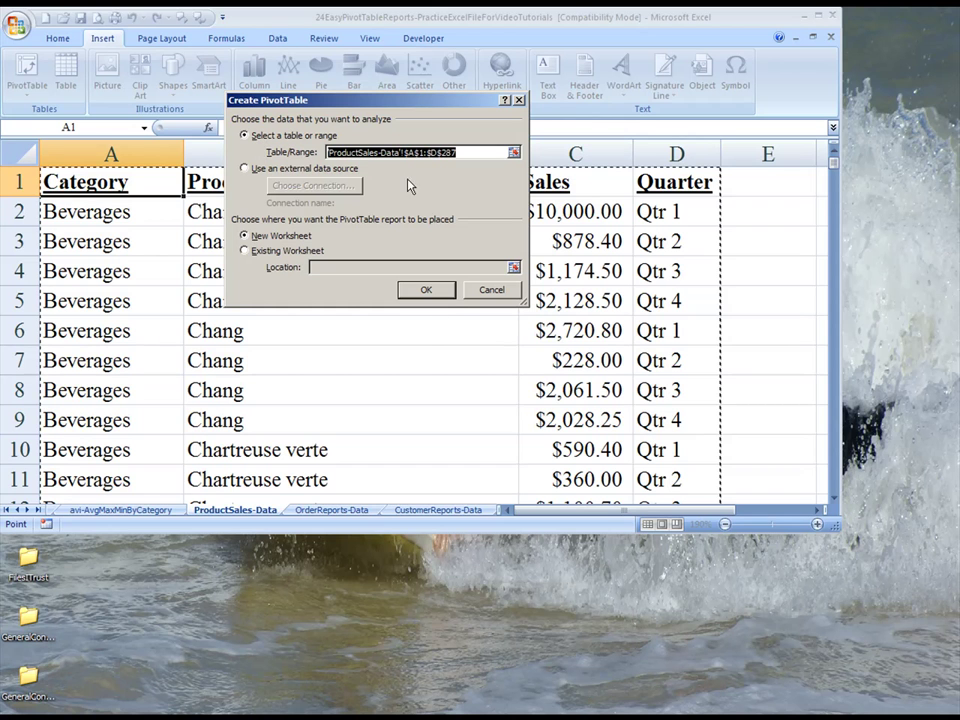
left_click(430, 291)
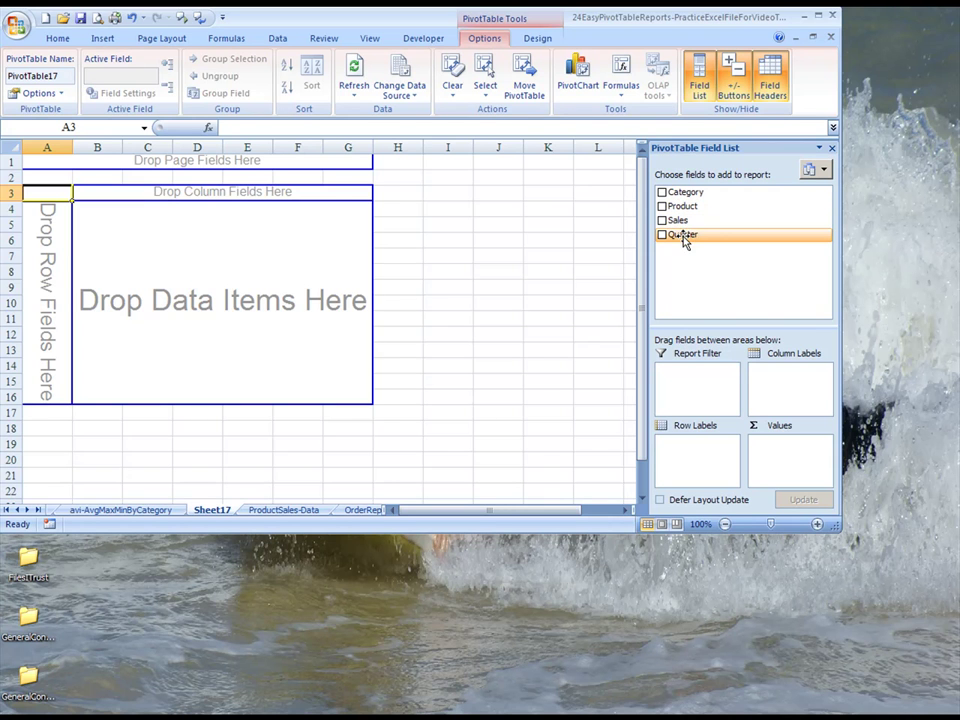
Lay out the PivotTable with Quarter and Category as row labels and the sum of Sales as values
left_click_drag(684, 236, 681, 456)
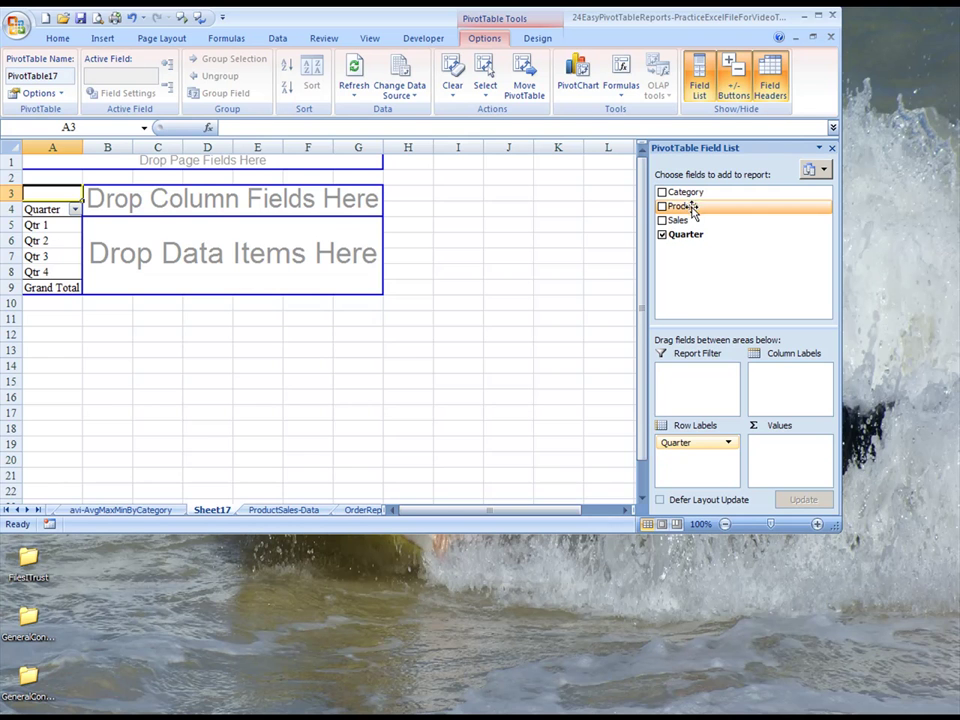
left_click_drag(691, 197, 701, 453)
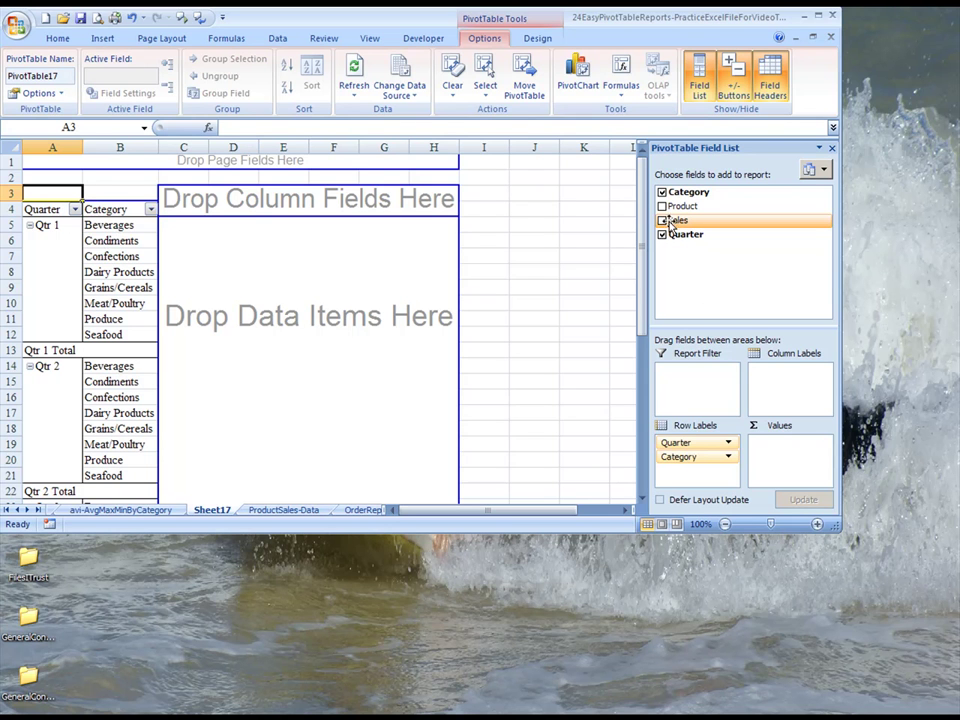
left_click_drag(670, 225, 792, 442)
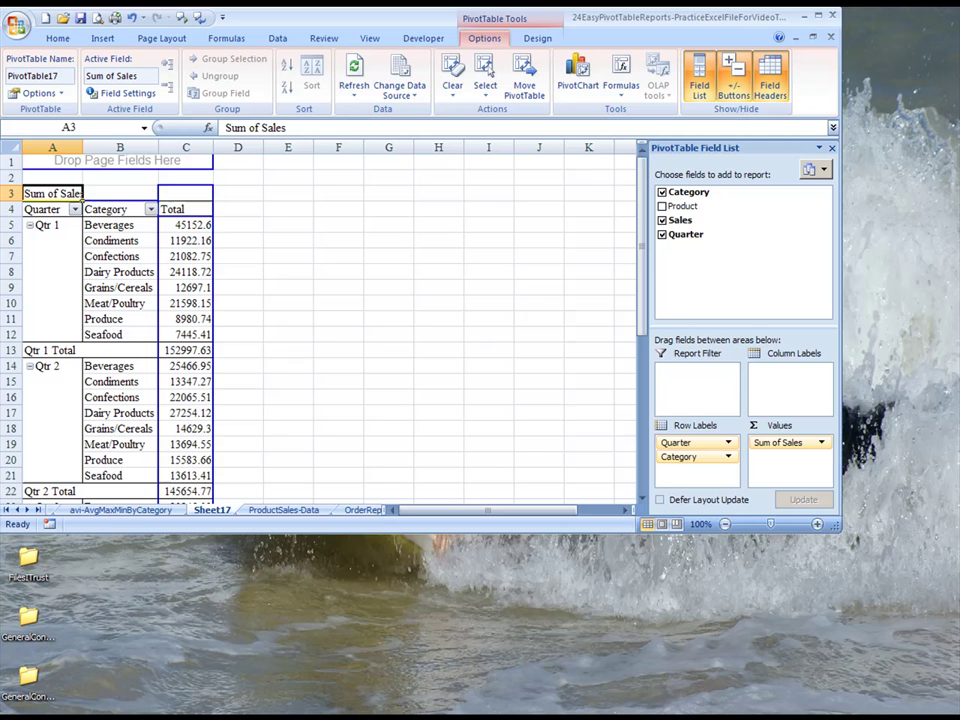
Check the report requirements in the Word document, and add Sales to the PivotTable values a second time, summarized by Average
key("alt+Tab")
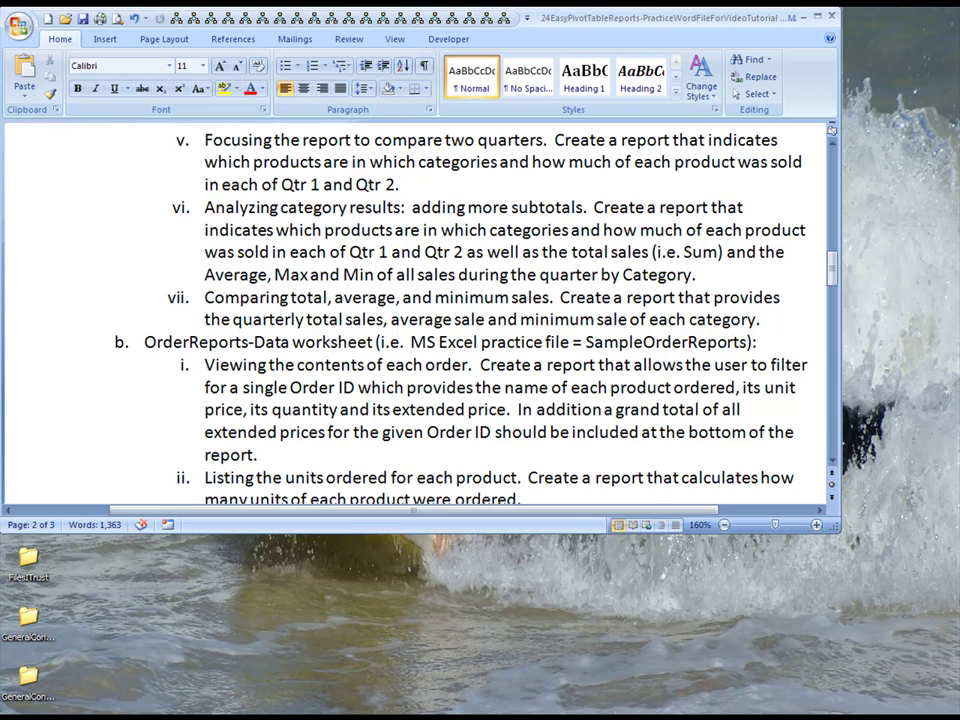
key("alt+Tab")
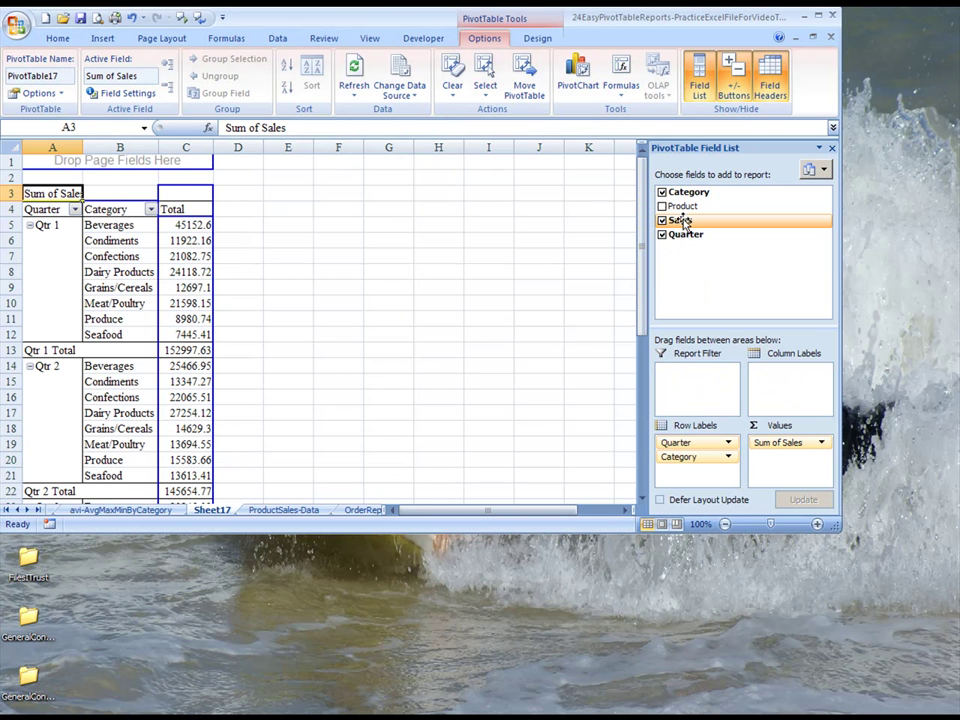
left_click_drag(684, 222, 794, 457)
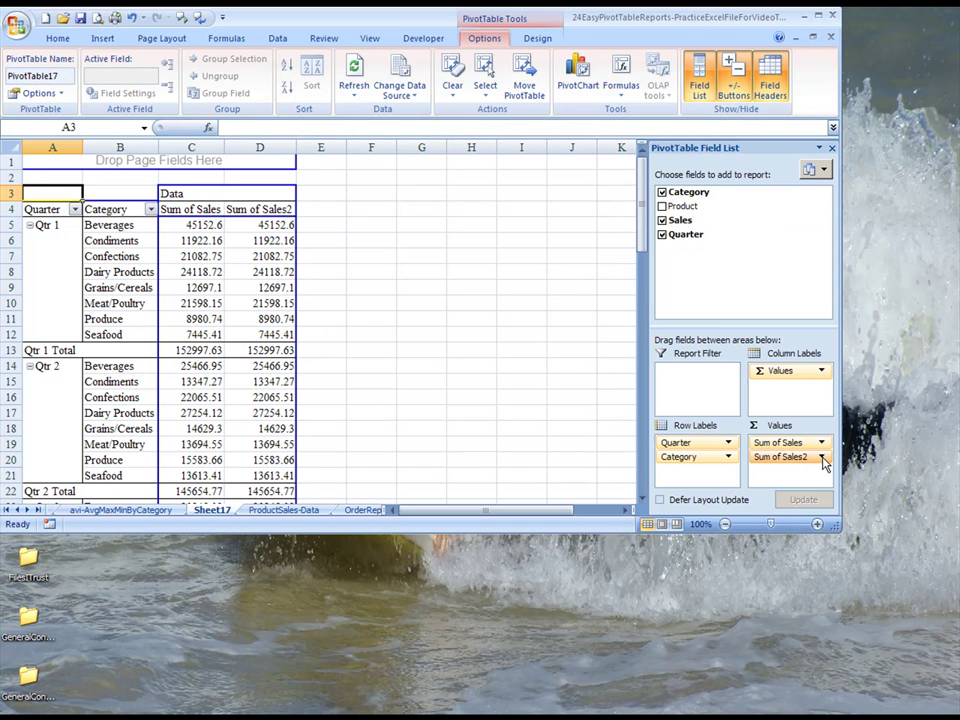
left_click(822, 457)
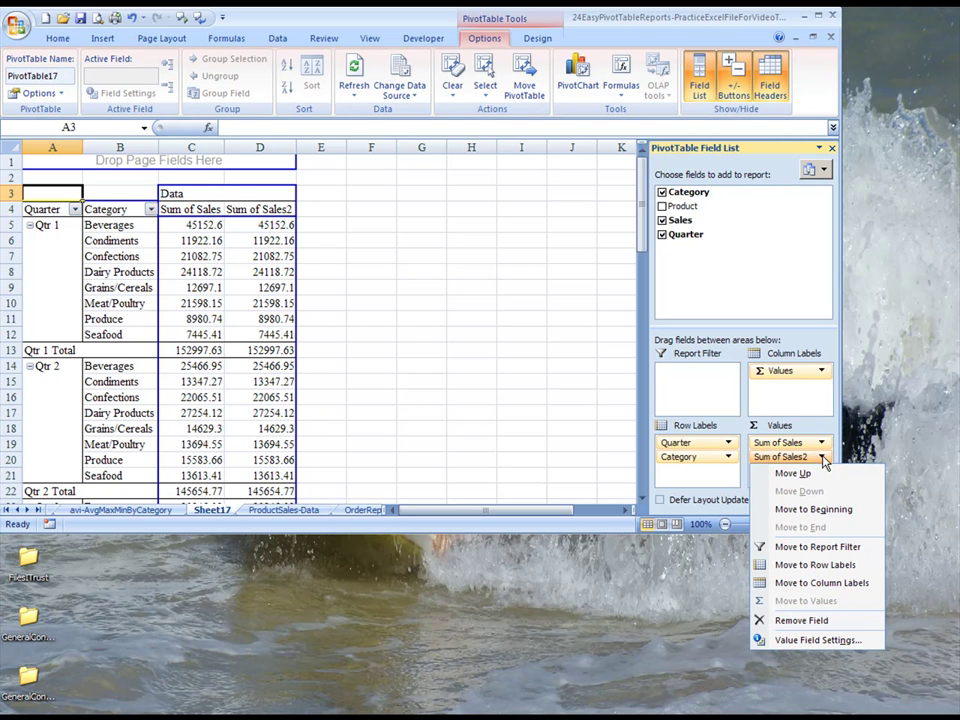
left_click(818, 640)
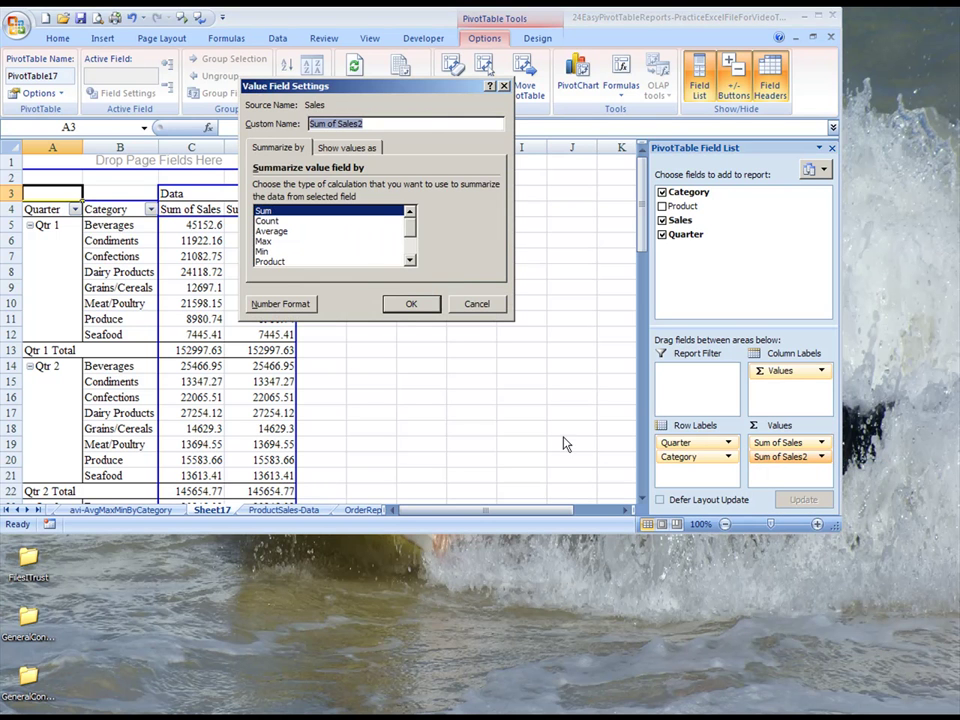
left_click(284, 233)
key("alt+Tab")
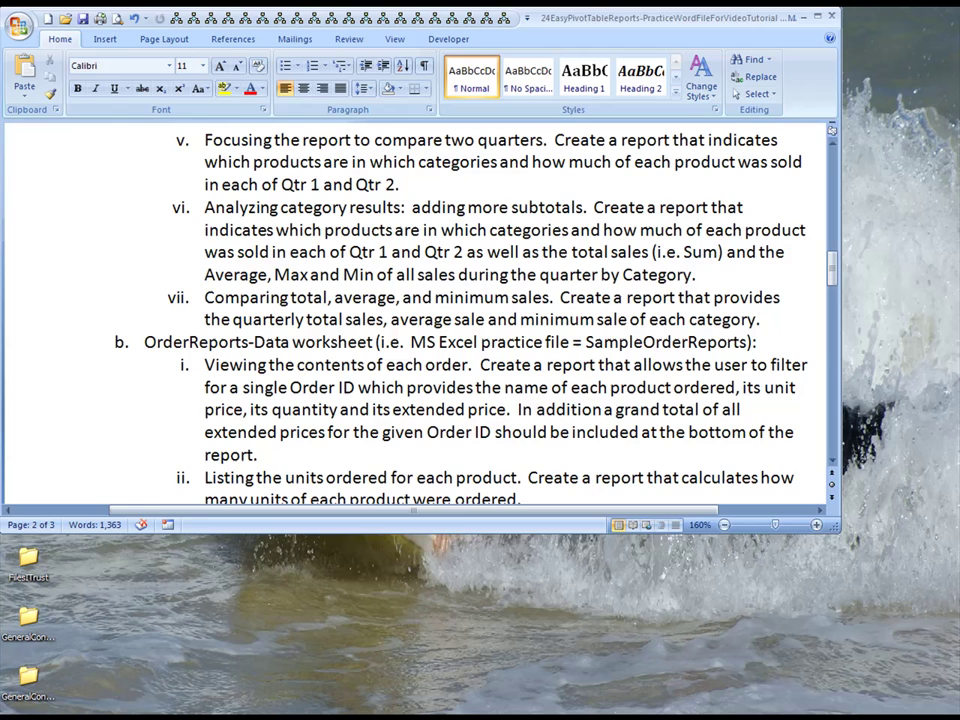
key("alt+Tab")
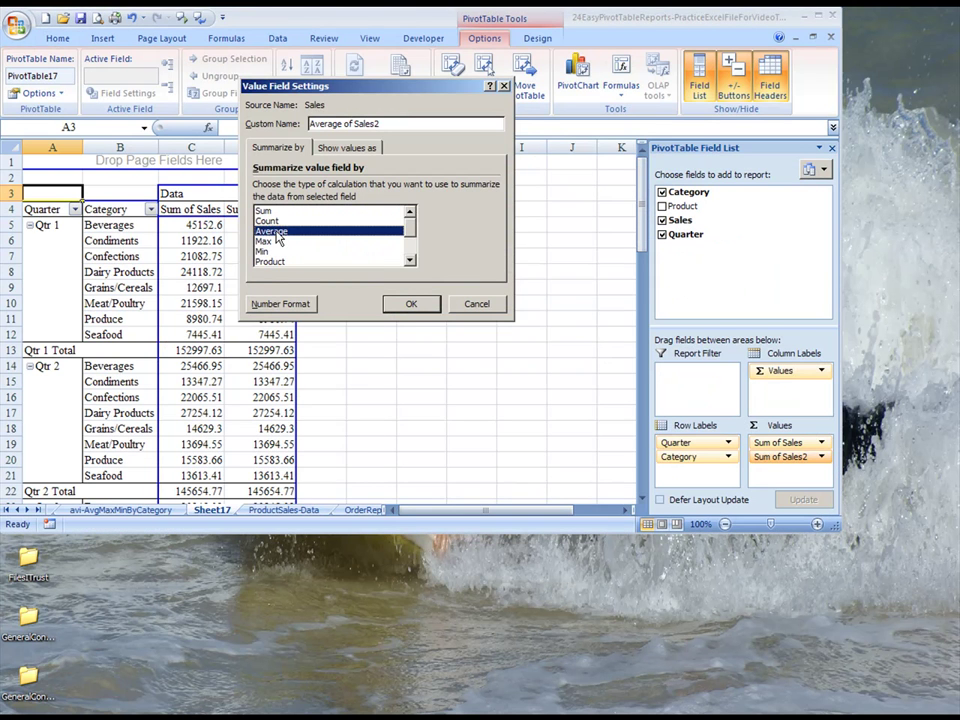
left_click(424, 304)
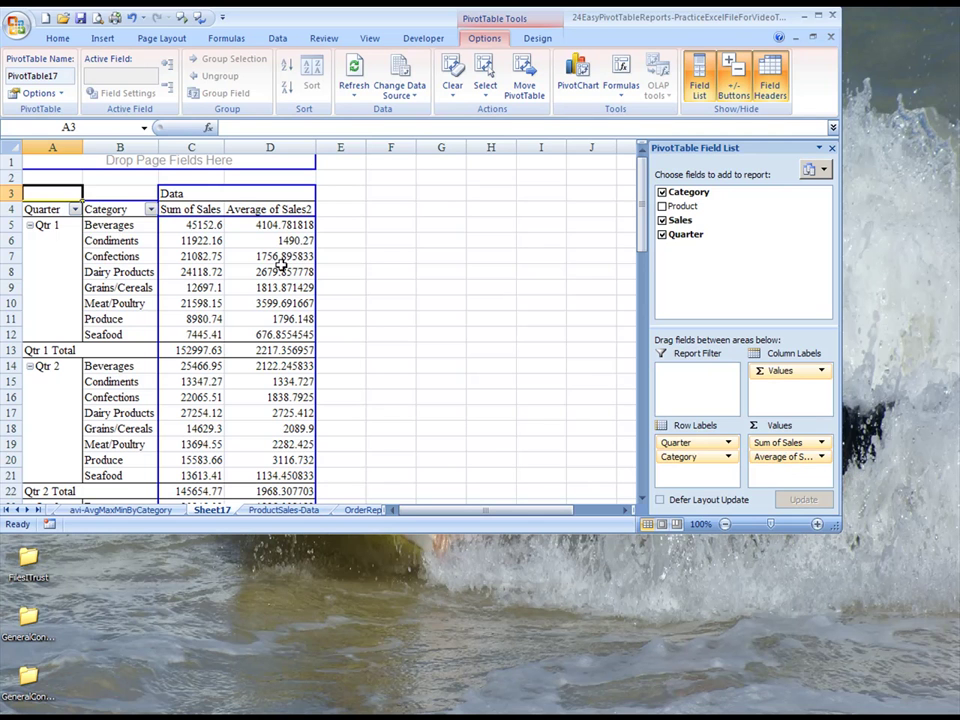
Add Sales to the PivotTable values a third time and summarize that field by Min
mouse_move(282, 230)
left_click_drag(672, 220, 790, 456)
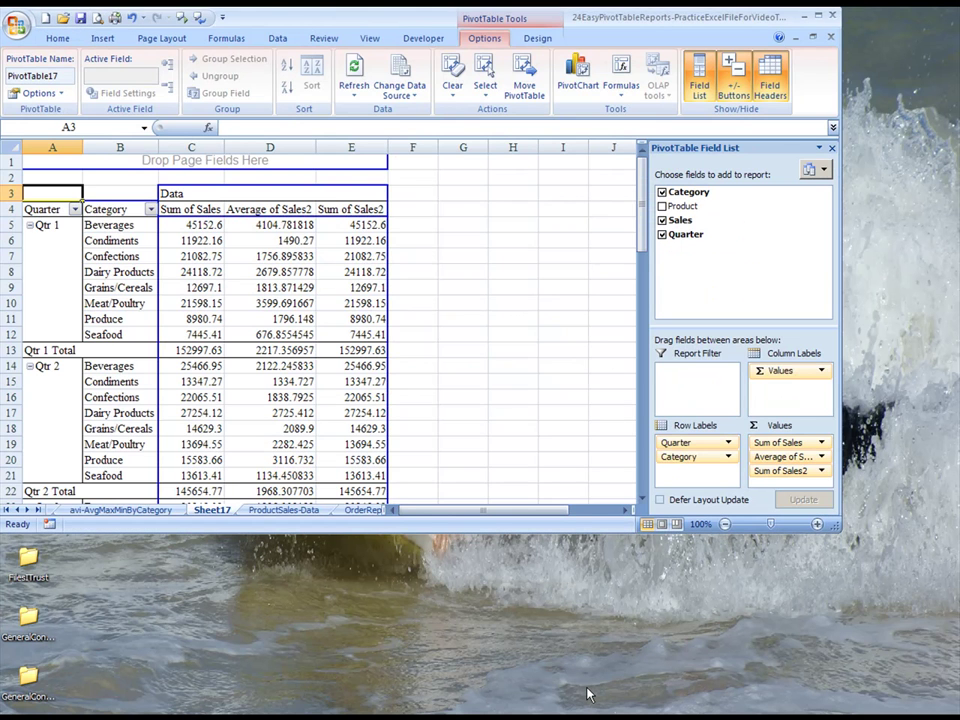
left_click(820, 471)
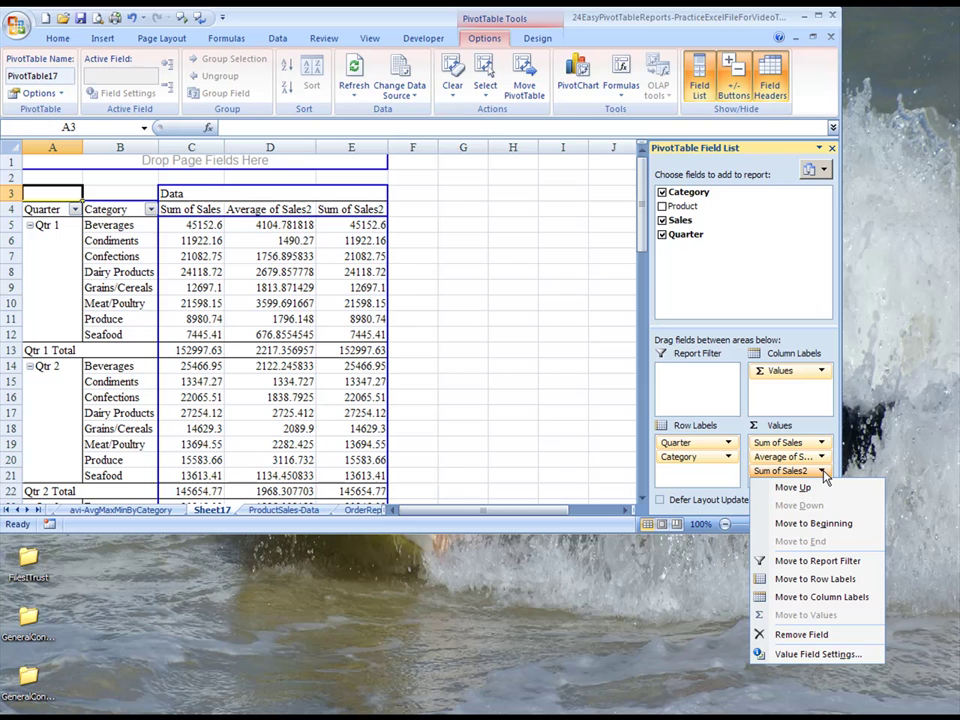
left_click(818, 654)
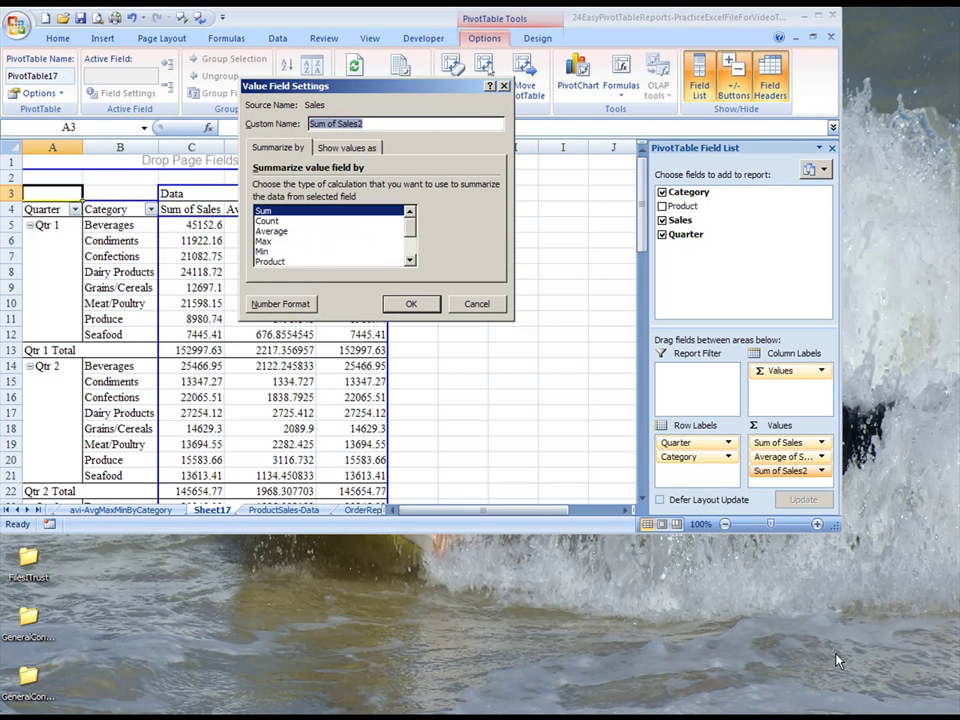
left_click(269, 252)
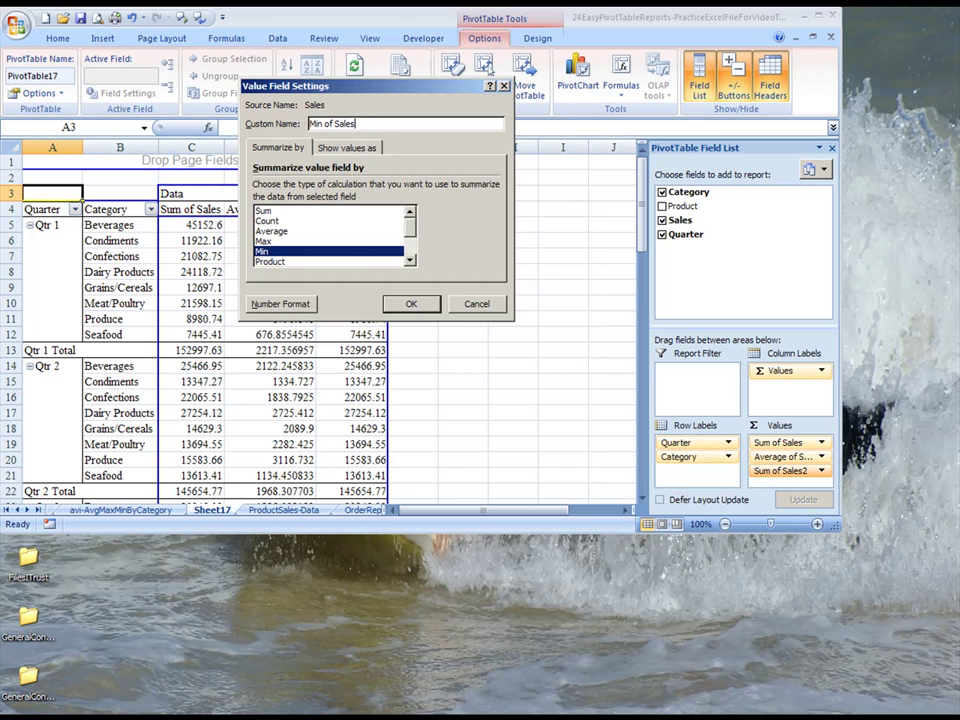
left_click(410, 303)
Rename the average column header in cell D4 by removing the trailing 2 from its name
left_click(297, 211)
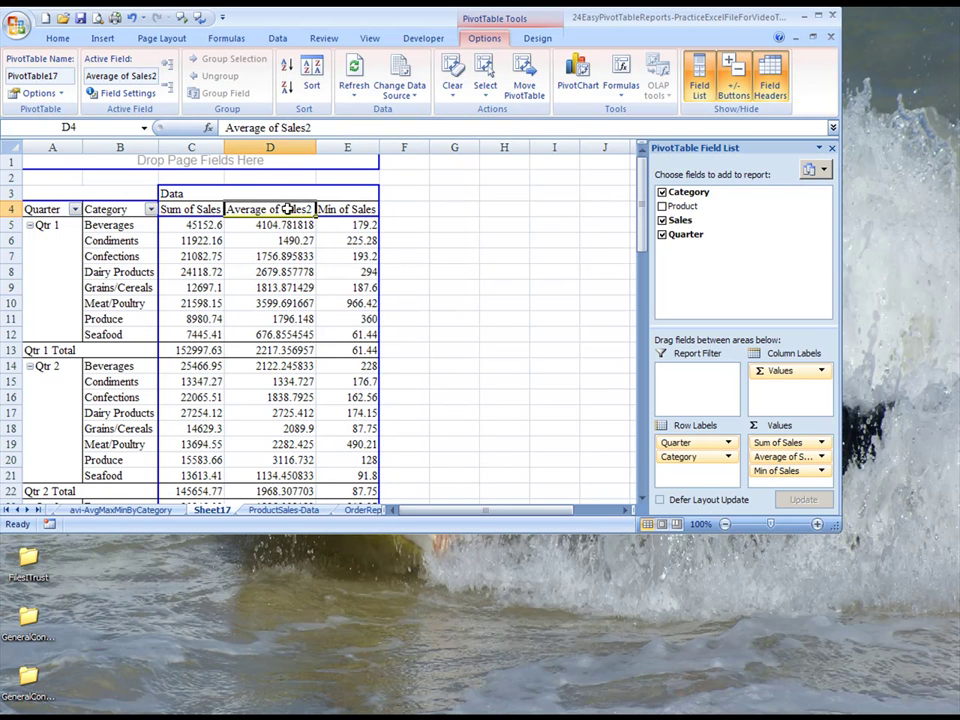
left_click(320, 125)
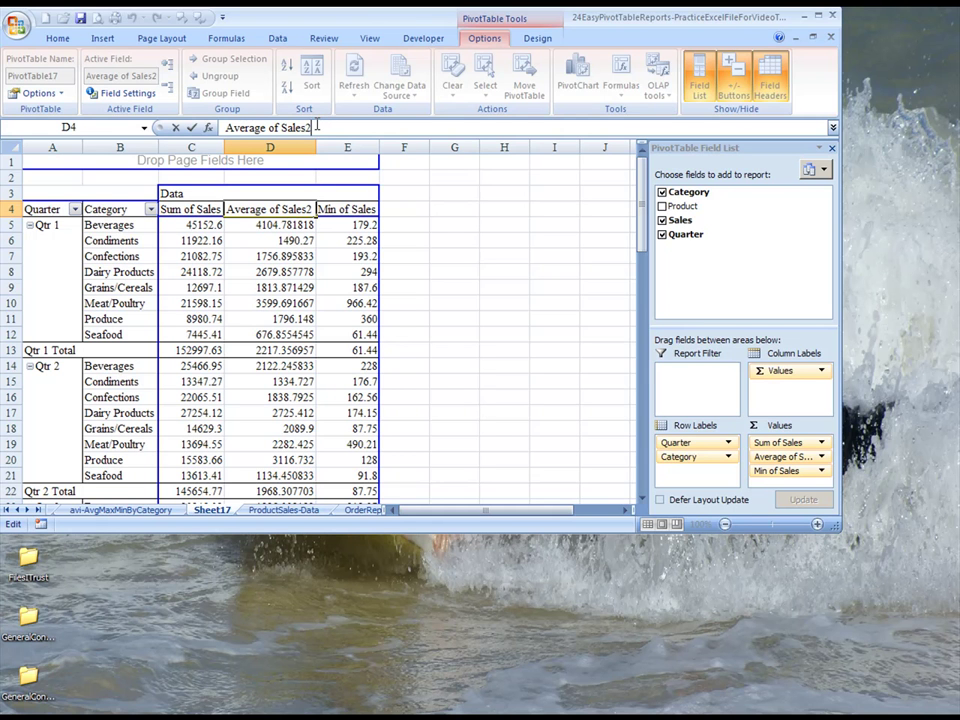
key("BackSpace")
key("Return")
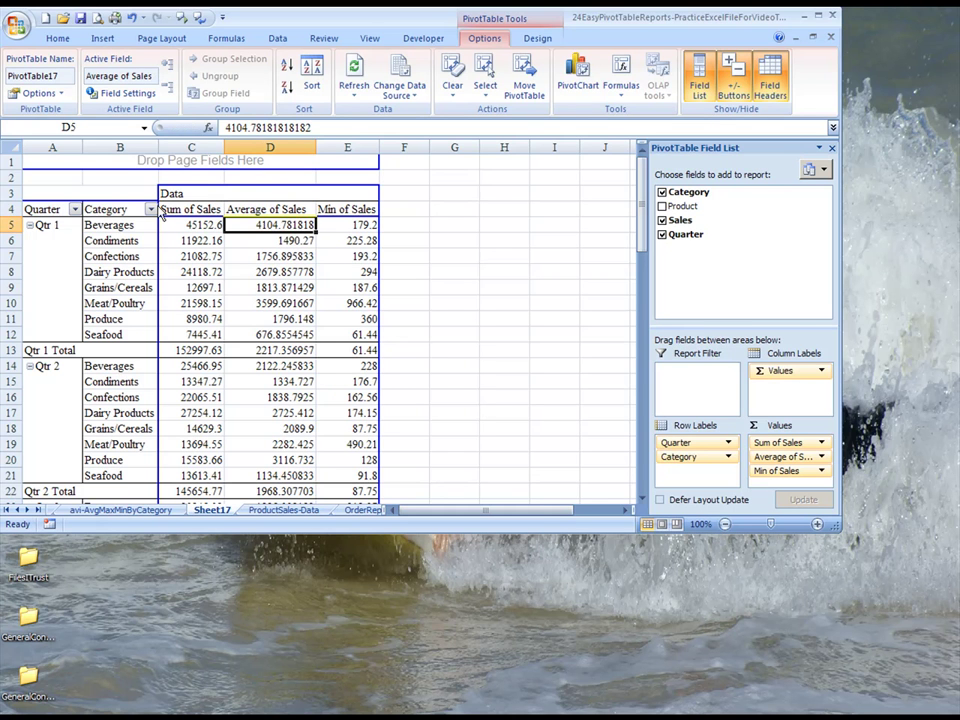
Format the Sum of Sales value field as Number with 2 decimal places and a 1000 separator
left_click(190, 209)
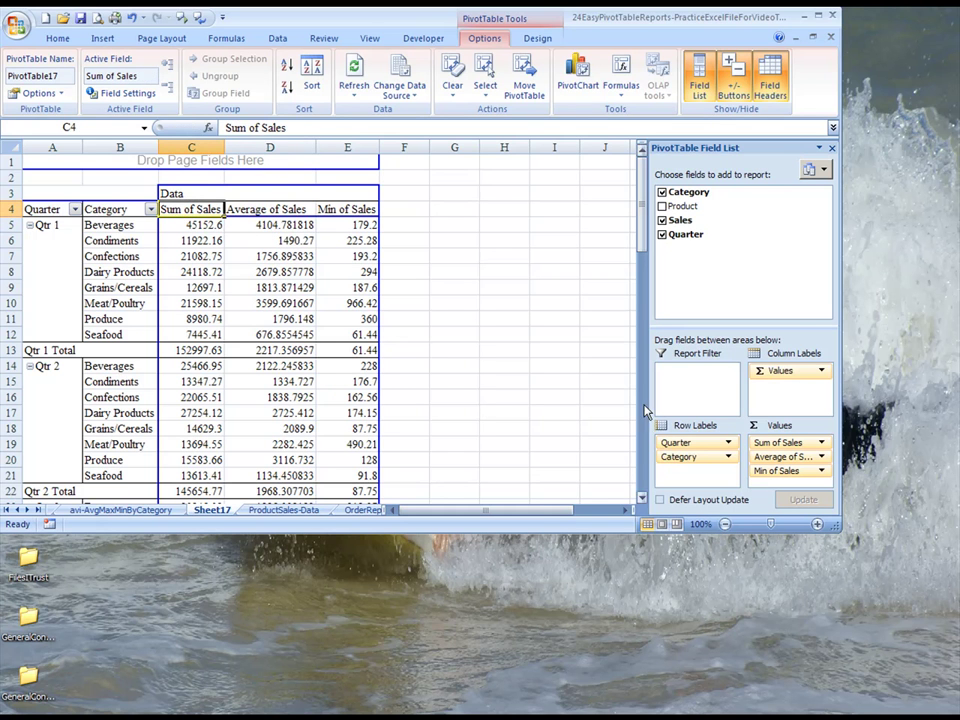
left_click(821, 443)
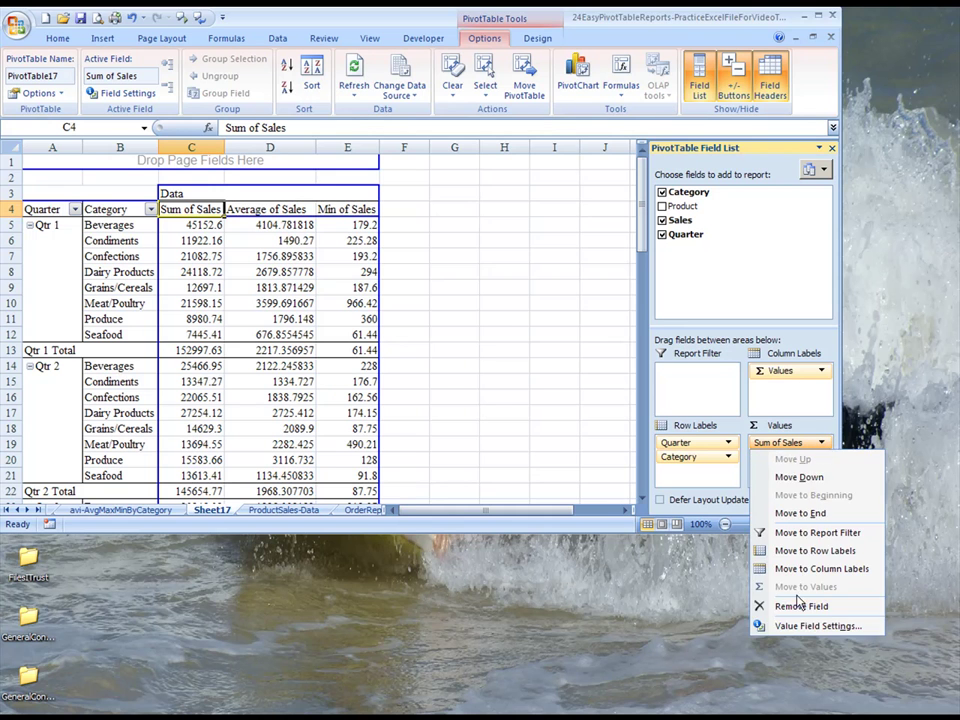
left_click(798, 684)
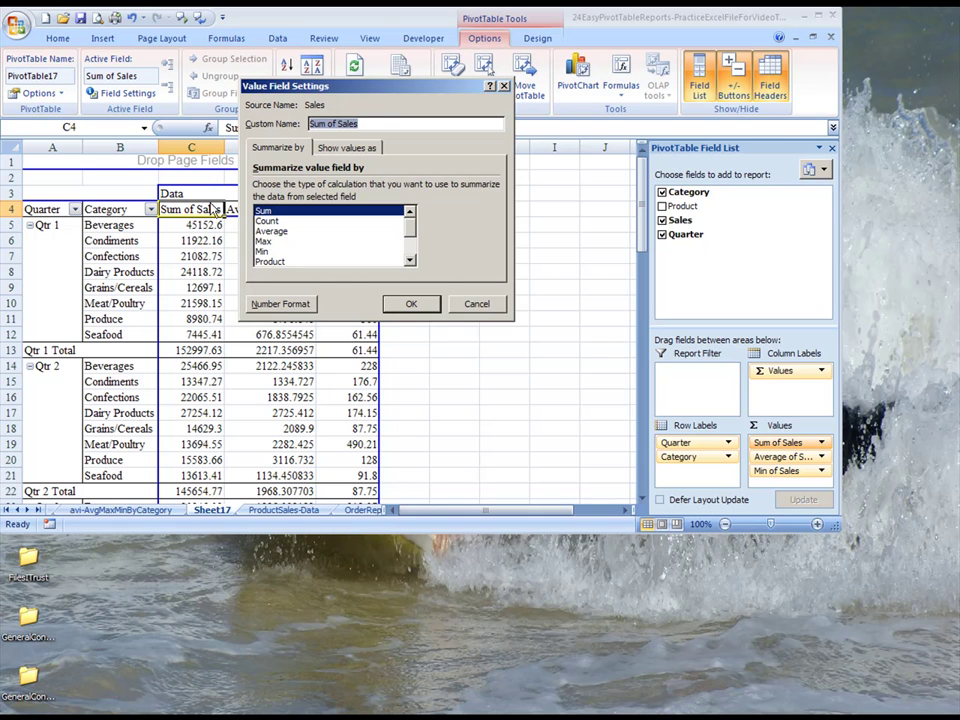
left_click(284, 303)
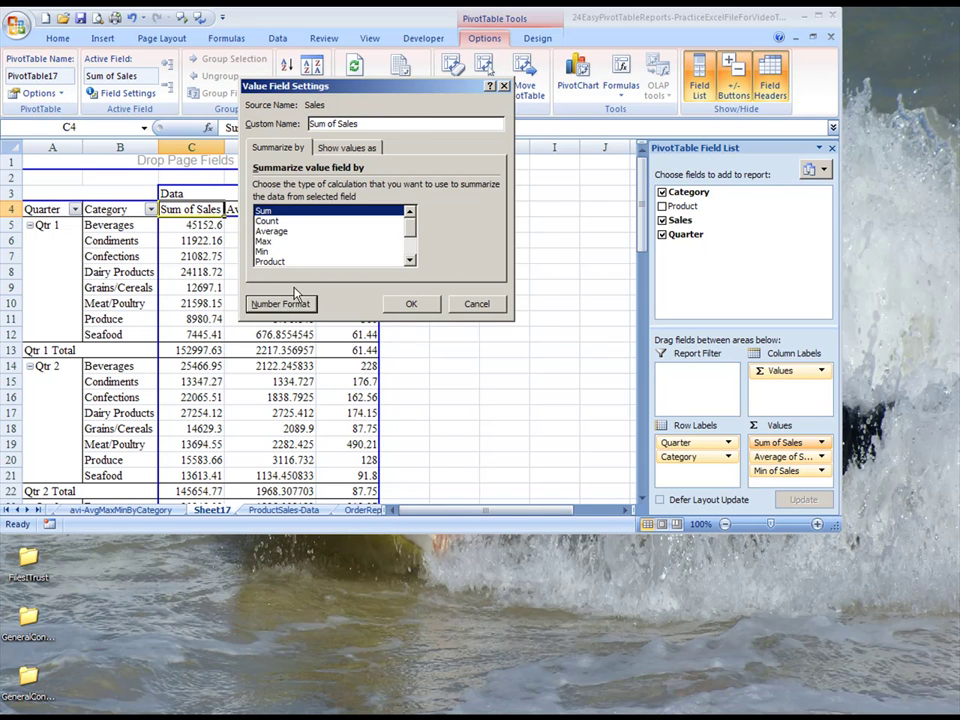
left_click(241, 107)
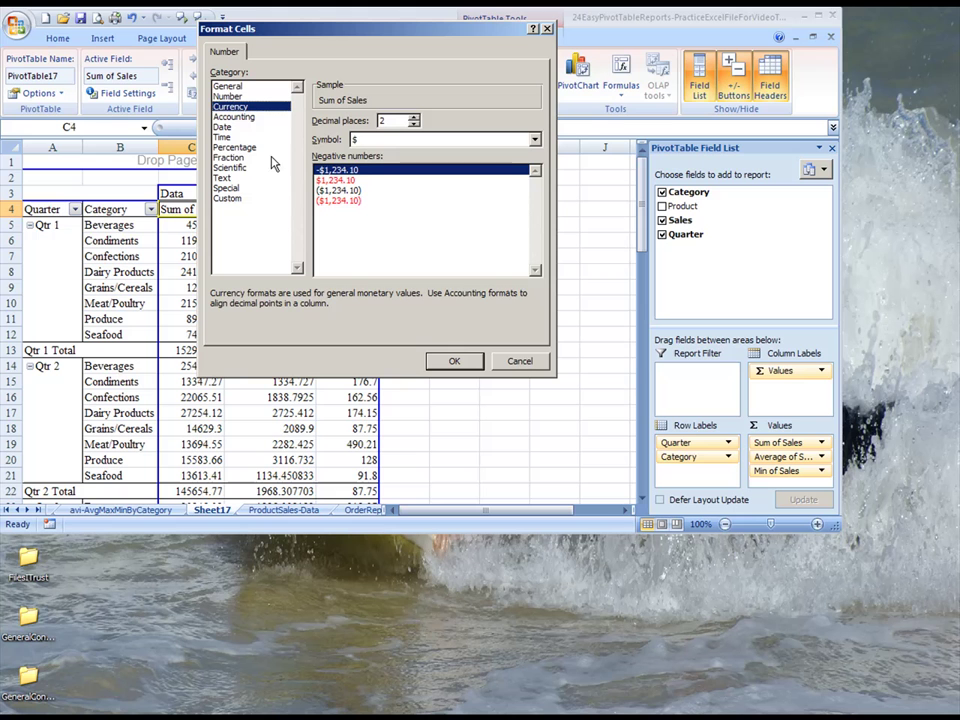
left_click(228, 86)
left_click(228, 96)
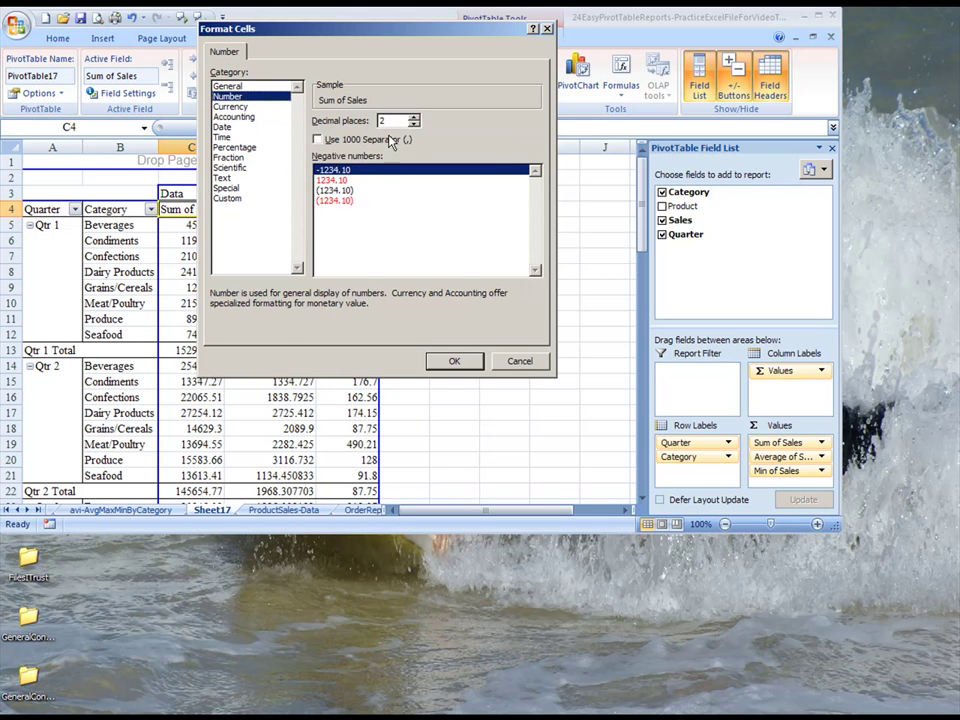
left_click(318, 139)
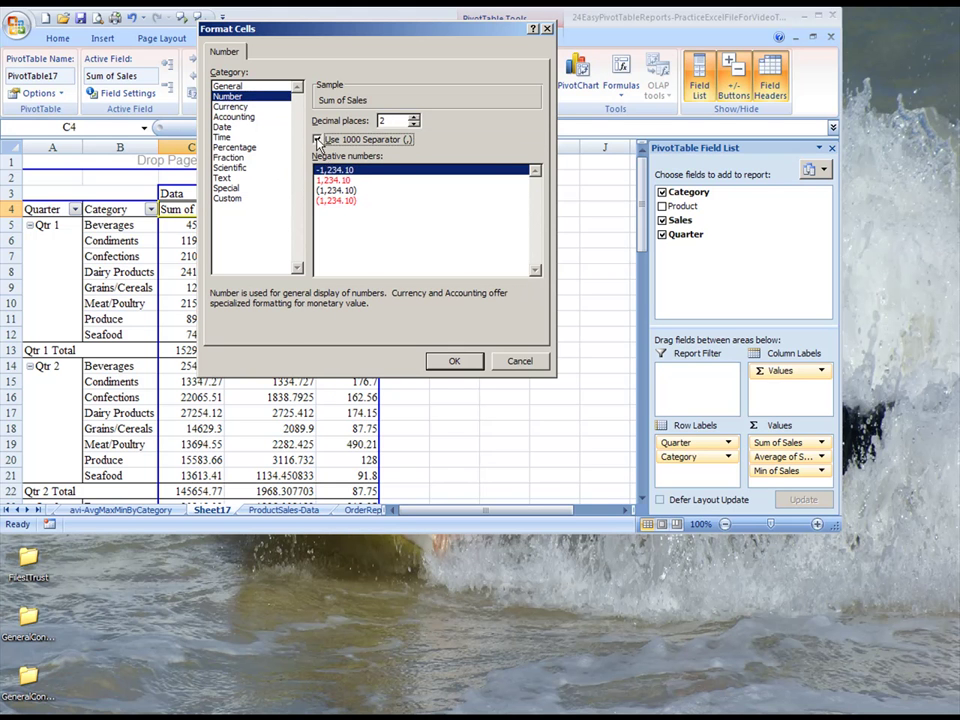
left_click(451, 361)
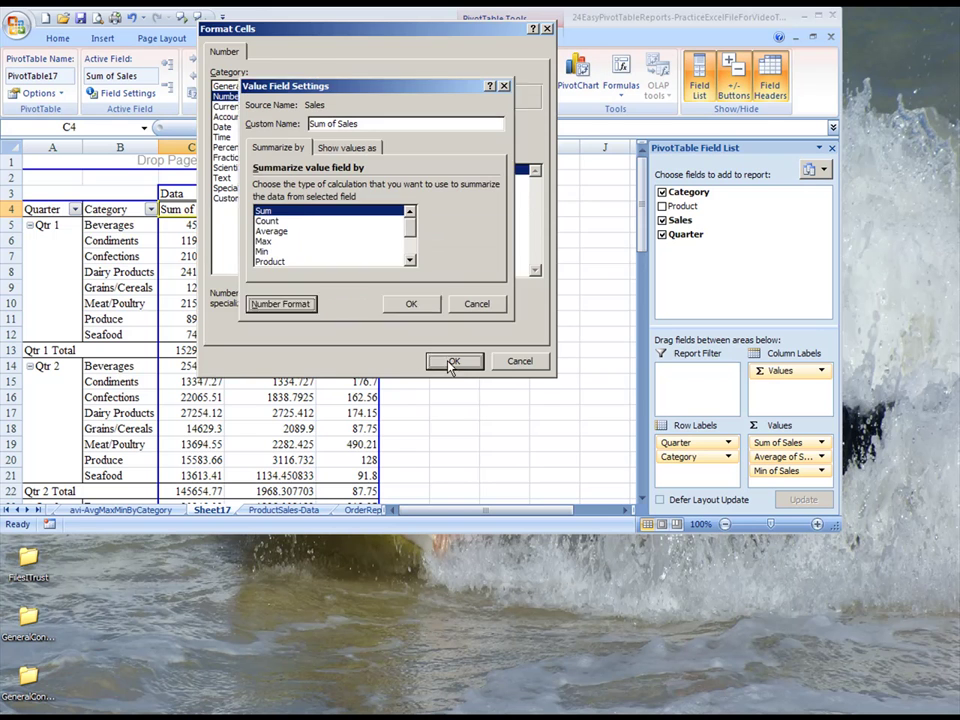
left_click(412, 304)
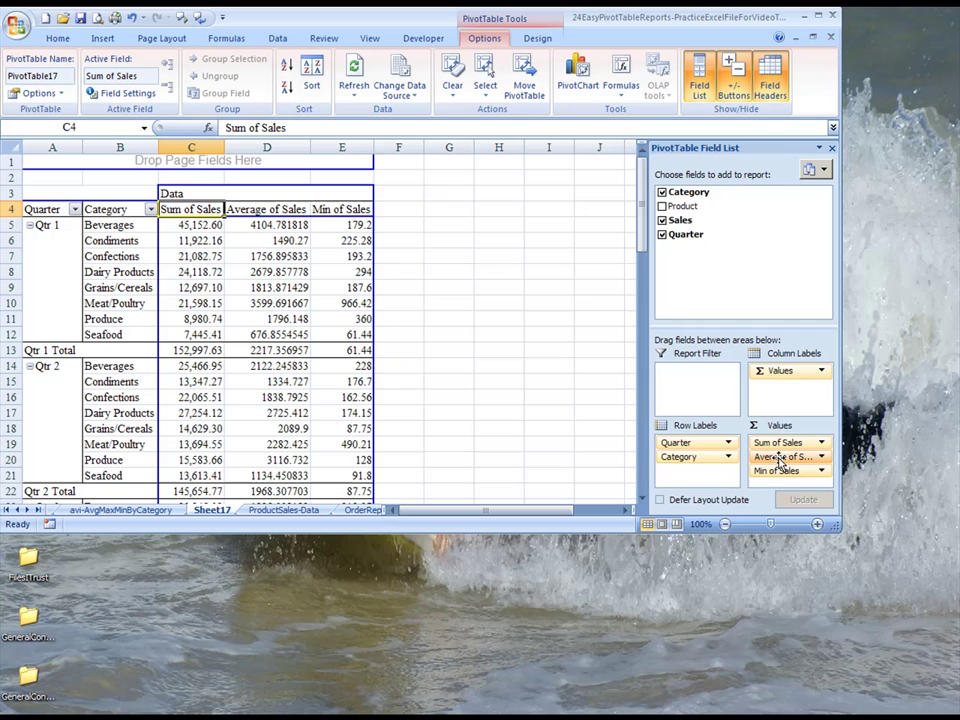
Format the Average of Sales value field as Number with 2 decimal places and a 1000 separator
left_click(815, 457)
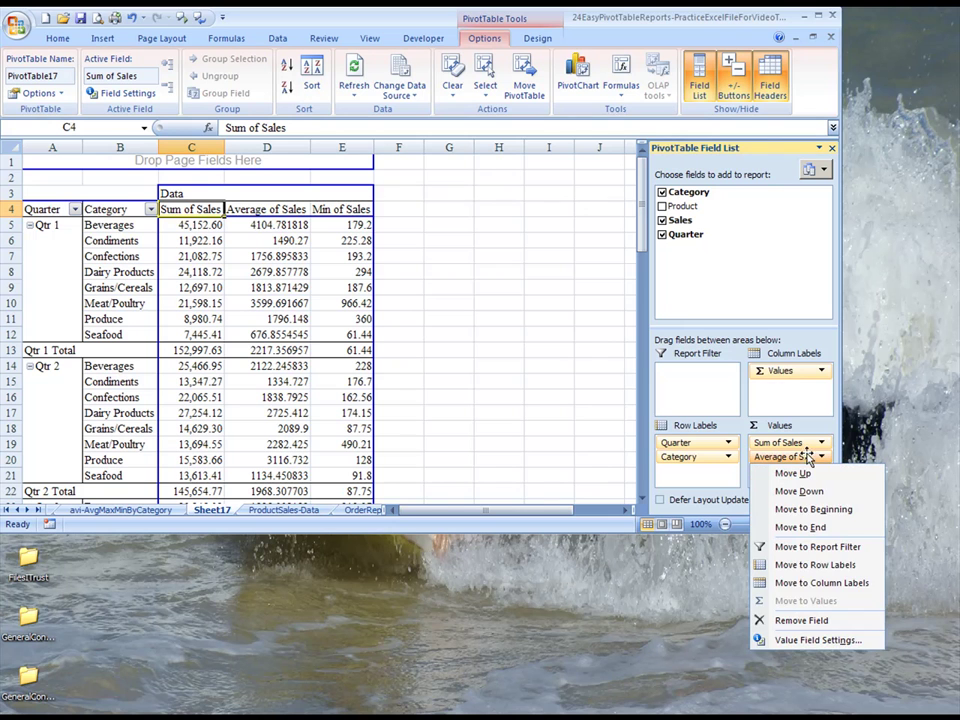
left_click(808, 640)
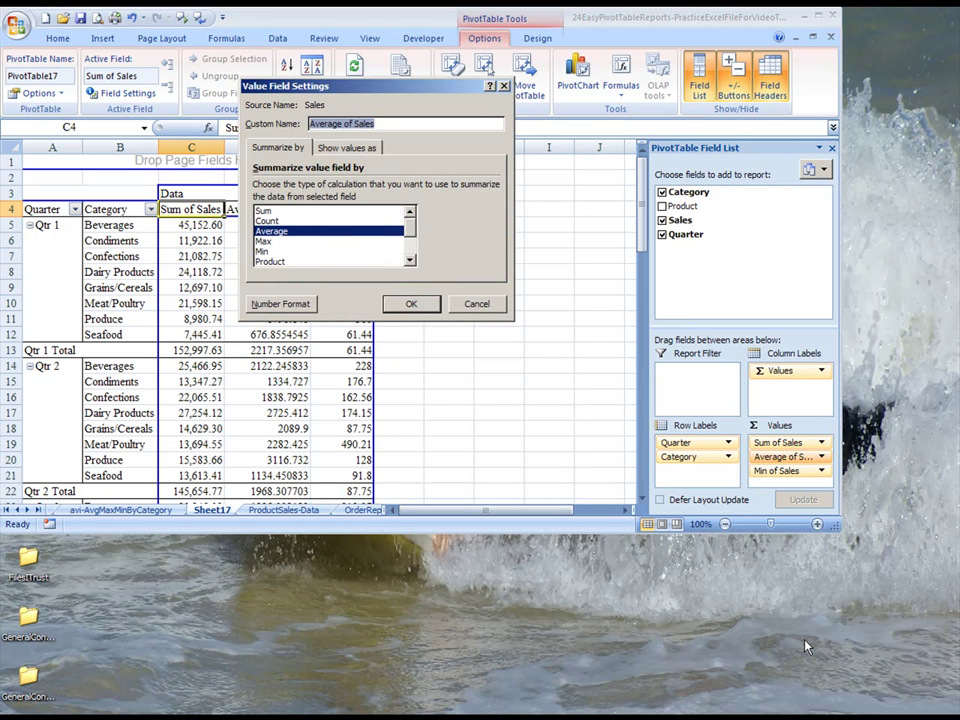
left_click(281, 303)
left_click(290, 97)
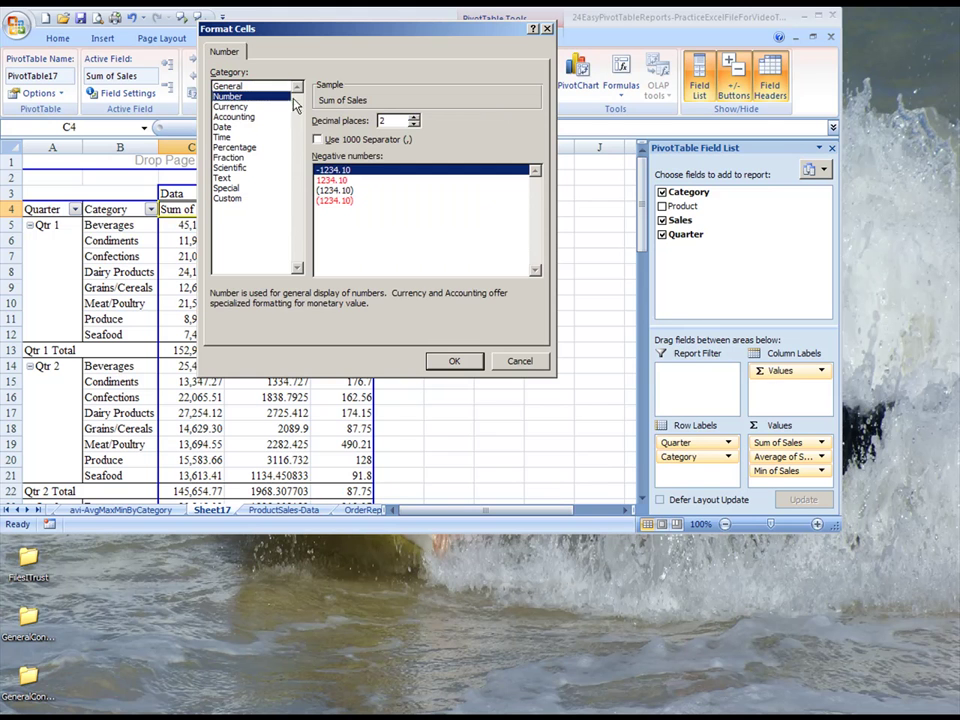
left_click(318, 139)
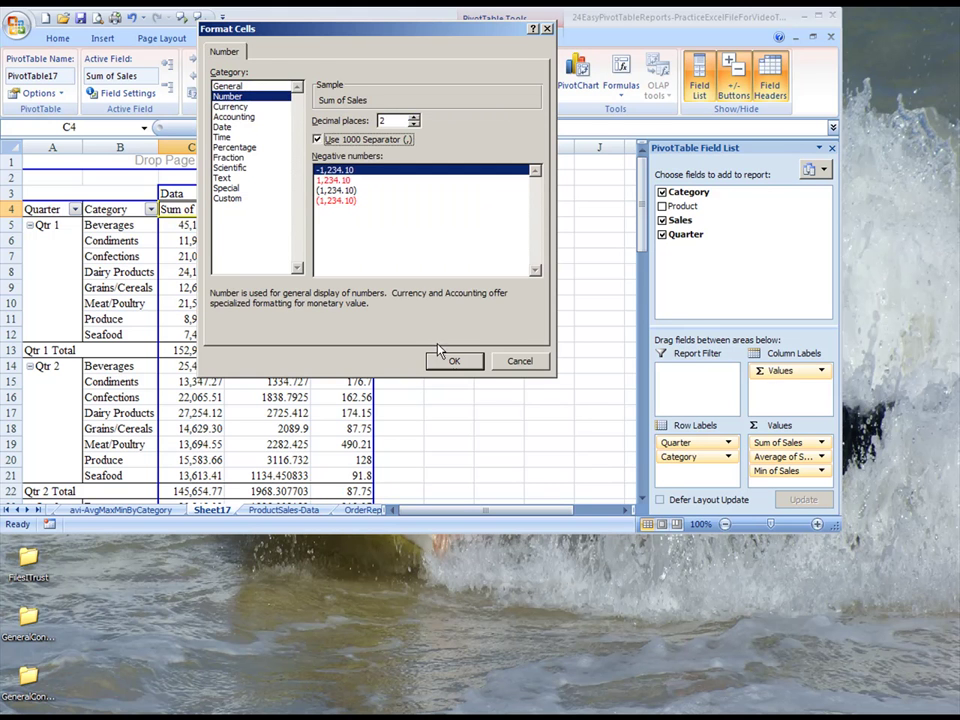
left_click(442, 359)
left_click(403, 302)
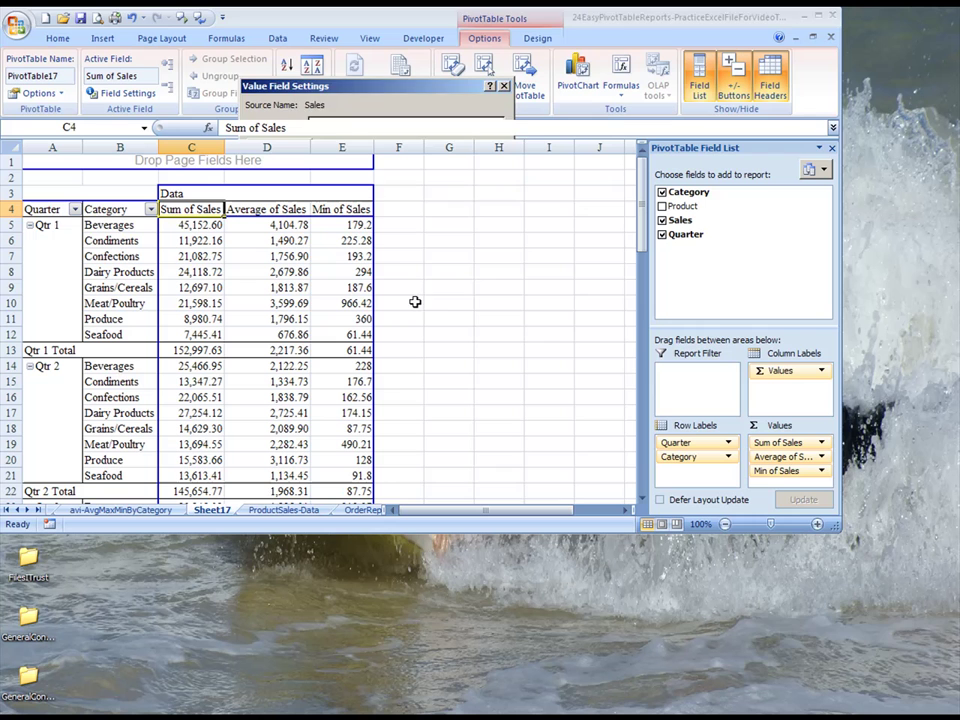
Format the Min of Sales value field as Number with 2 decimal places and a 1000 separator
left_click(790, 470)
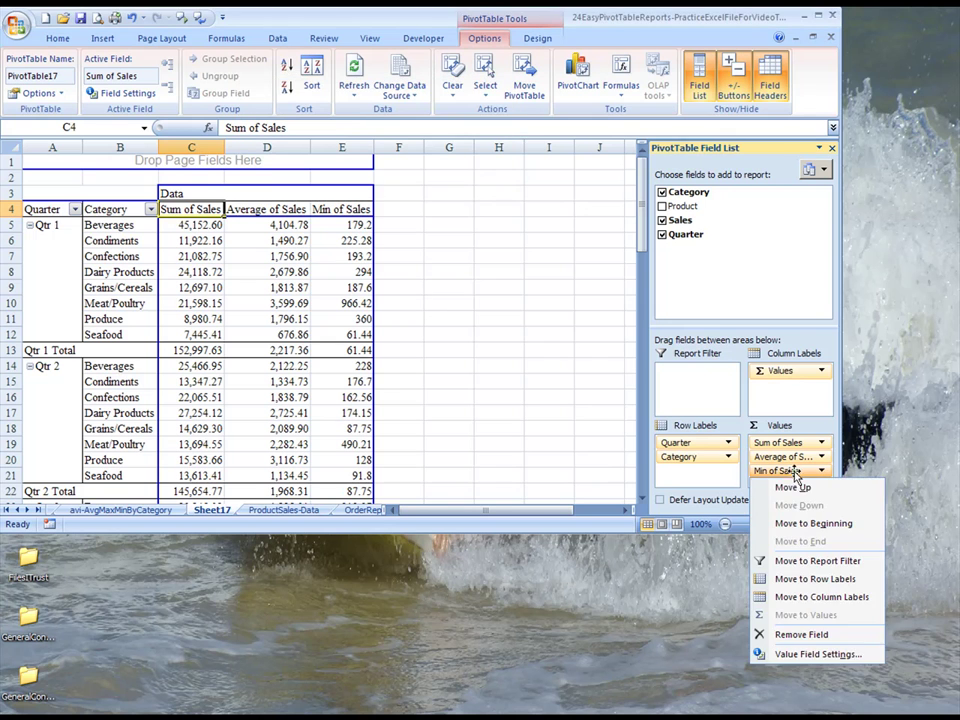
left_click(800, 655)
left_click(280, 303)
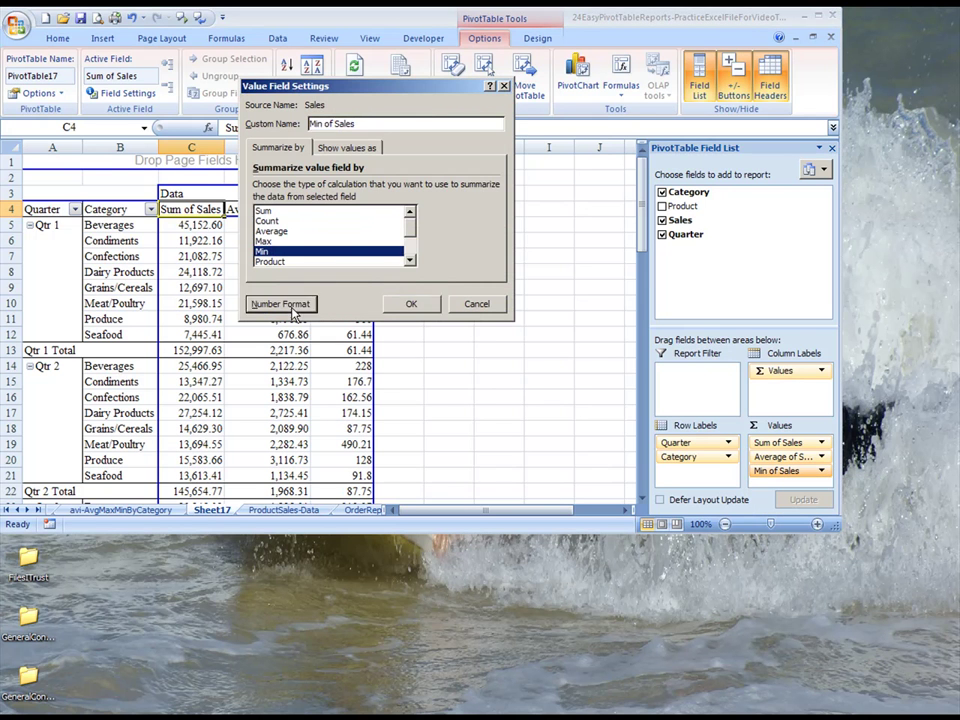
left_click(227, 96)
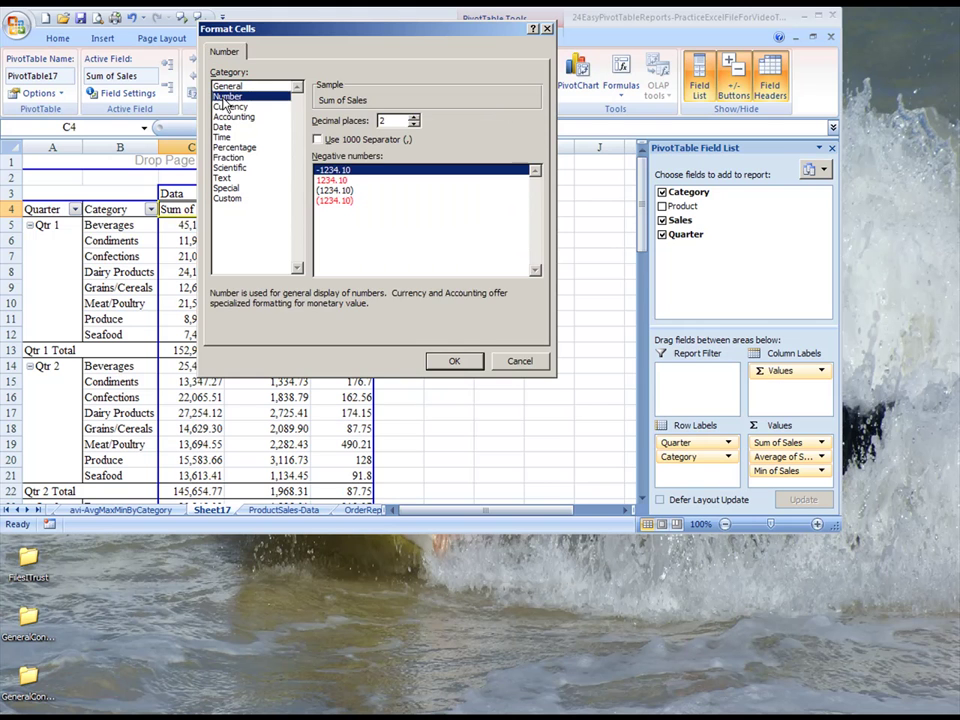
left_click(318, 139)
left_click(440, 358)
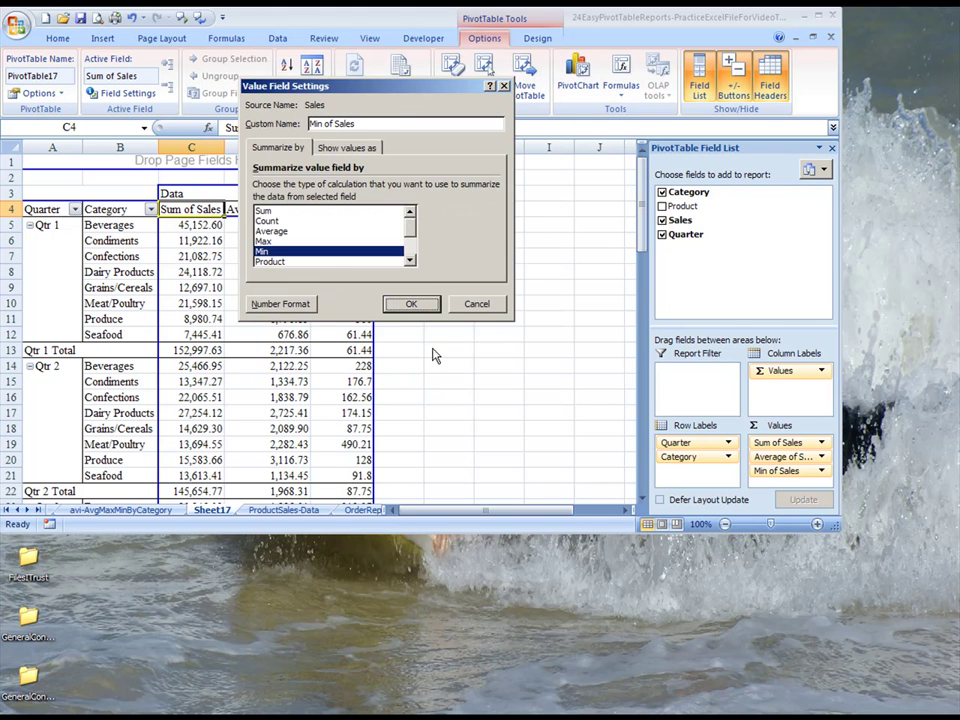
left_click(426, 302)
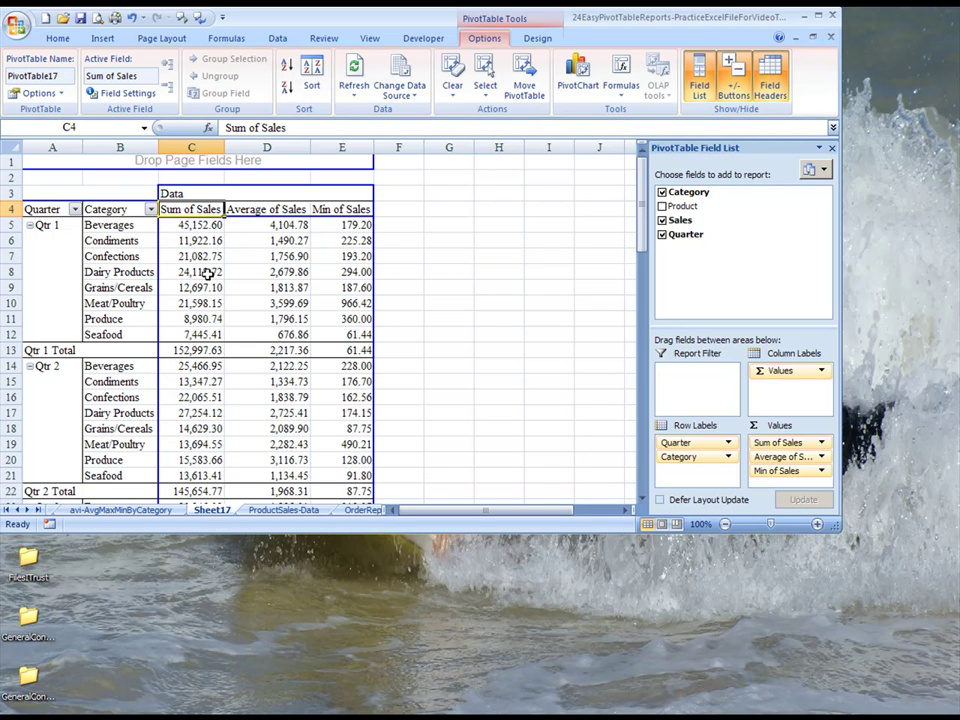
Rename the PivotTable worksheet Sheet17 as avii-SumAvgByCatByQtr
left_click(100, 225)
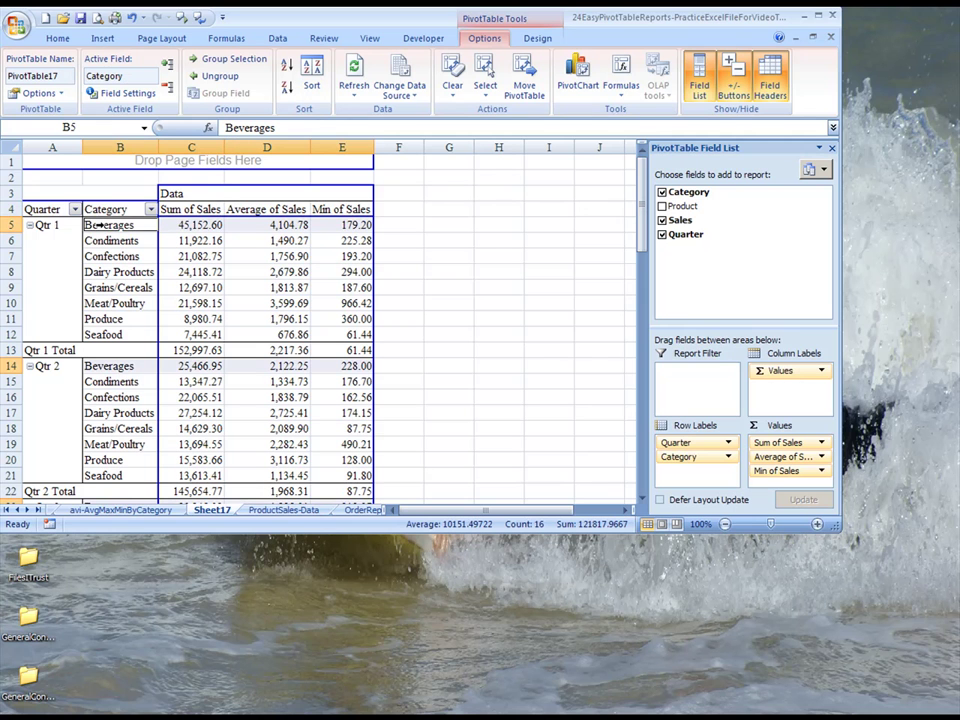
right_click(221, 515)
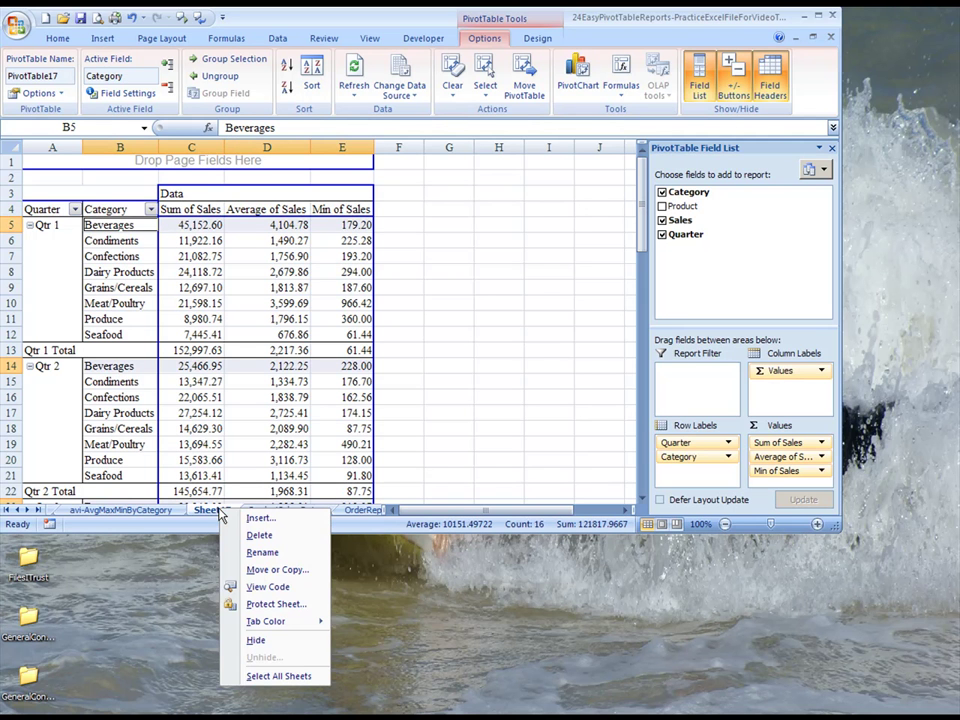
left_click(255, 552)
type("avii")
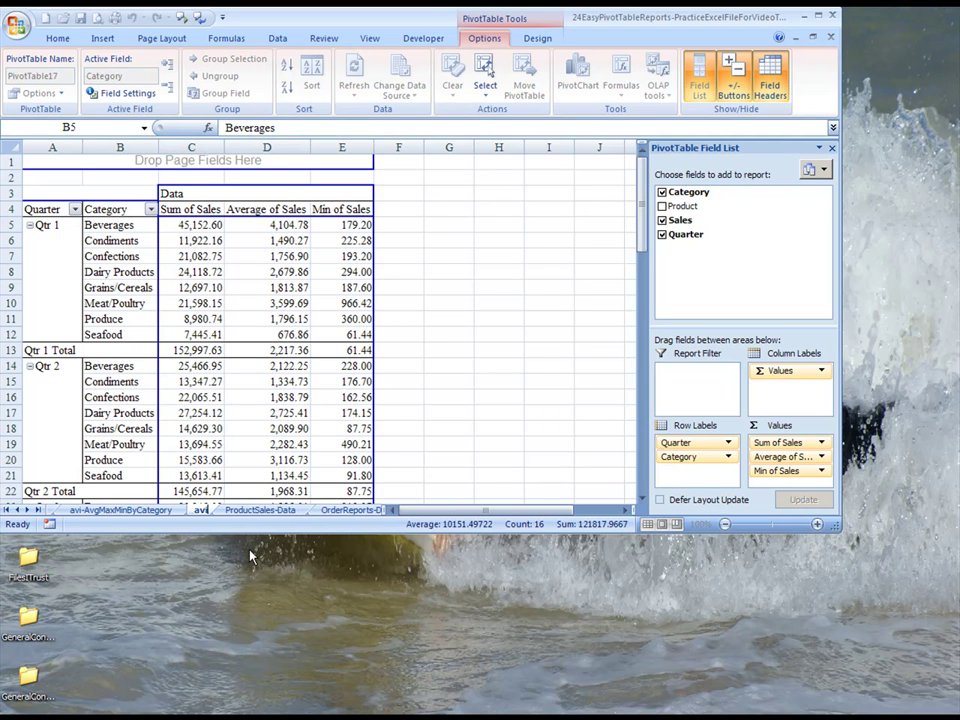
type("-")
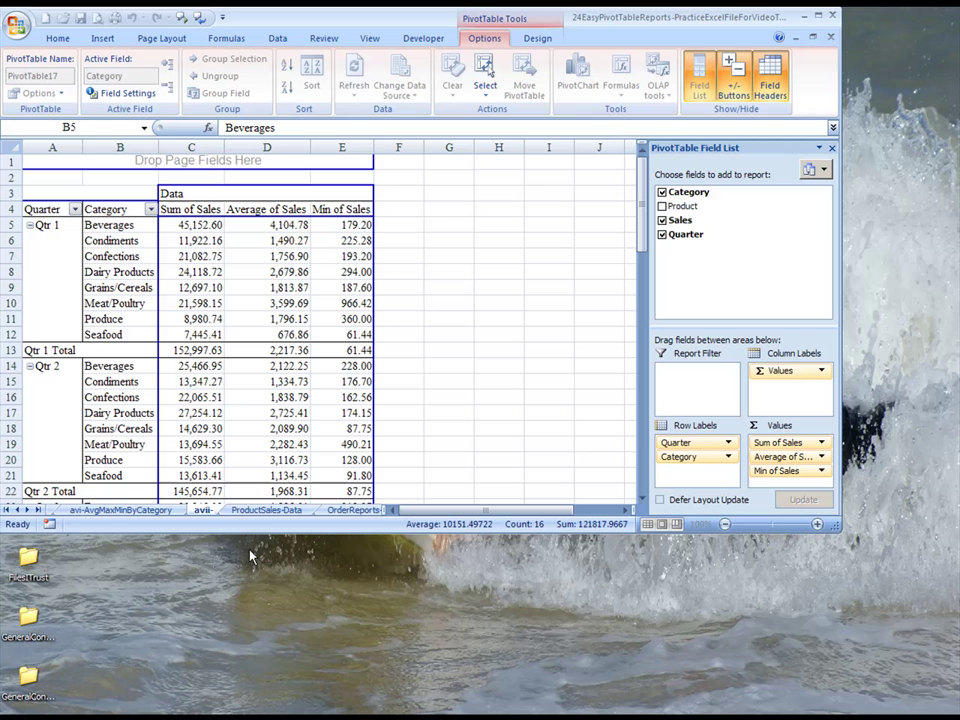
type("Sum")
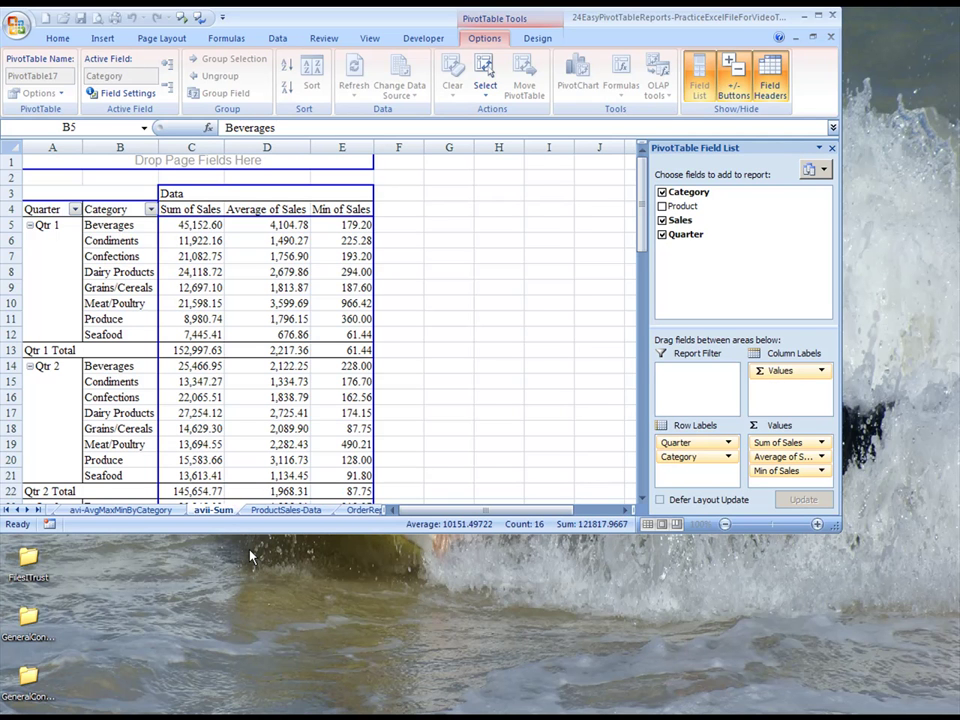
type("AvgBy")
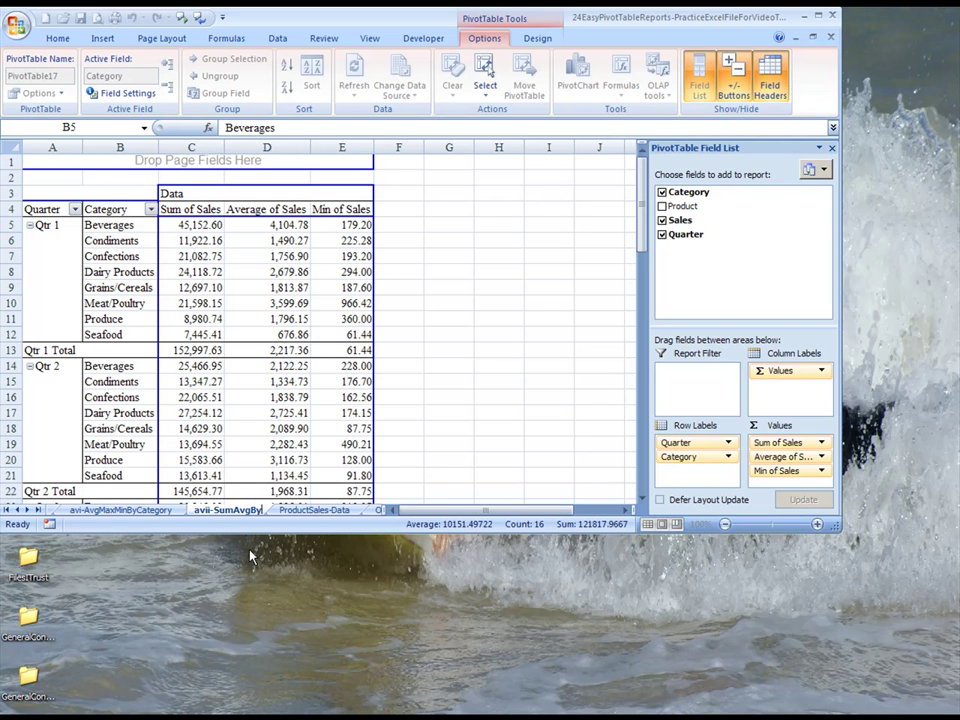
type("CatBy")
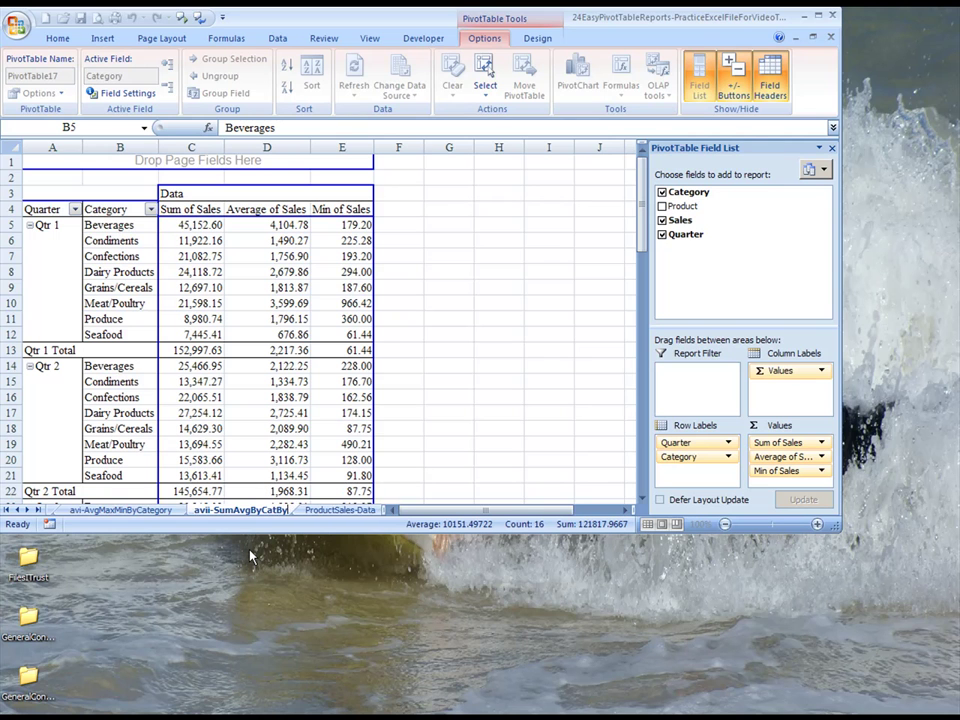
type("Qtr")
key("Return")
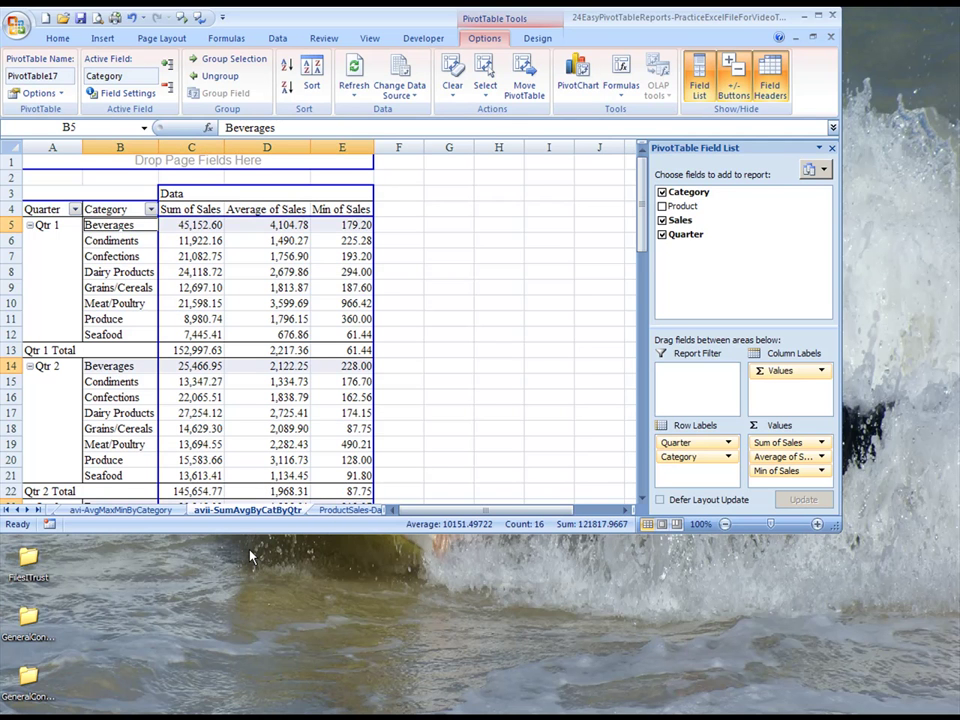